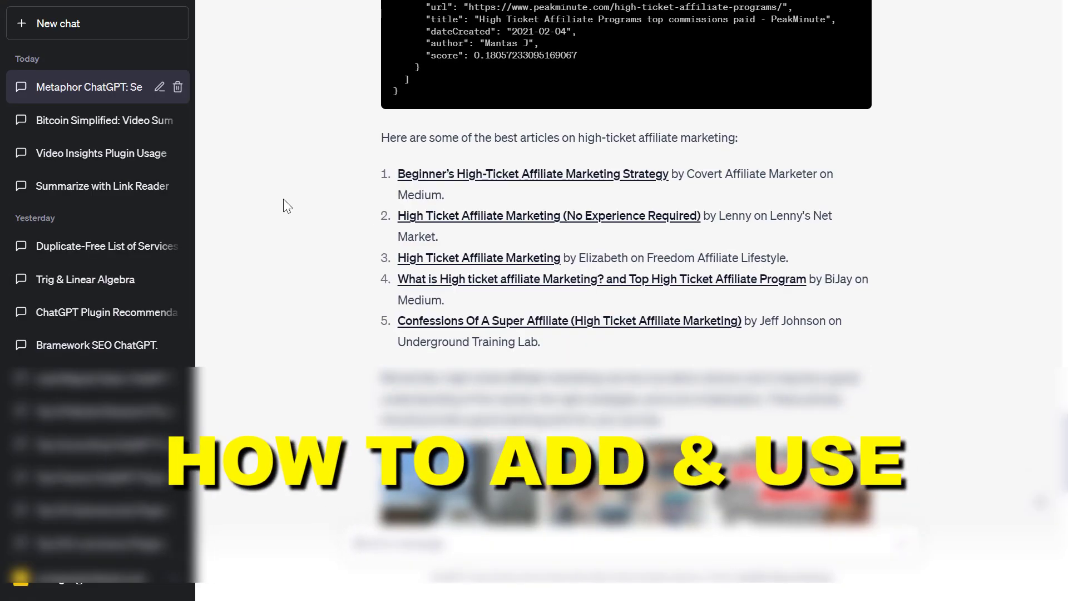
Scroll the Metaphor chat, highlighting the high-quality-links phrase and plugin name, to the latest use-cases answer
{"action": "scroll", "coordinate": [460, 362], "scroll_direction": "down", "scroll_amount": 3}
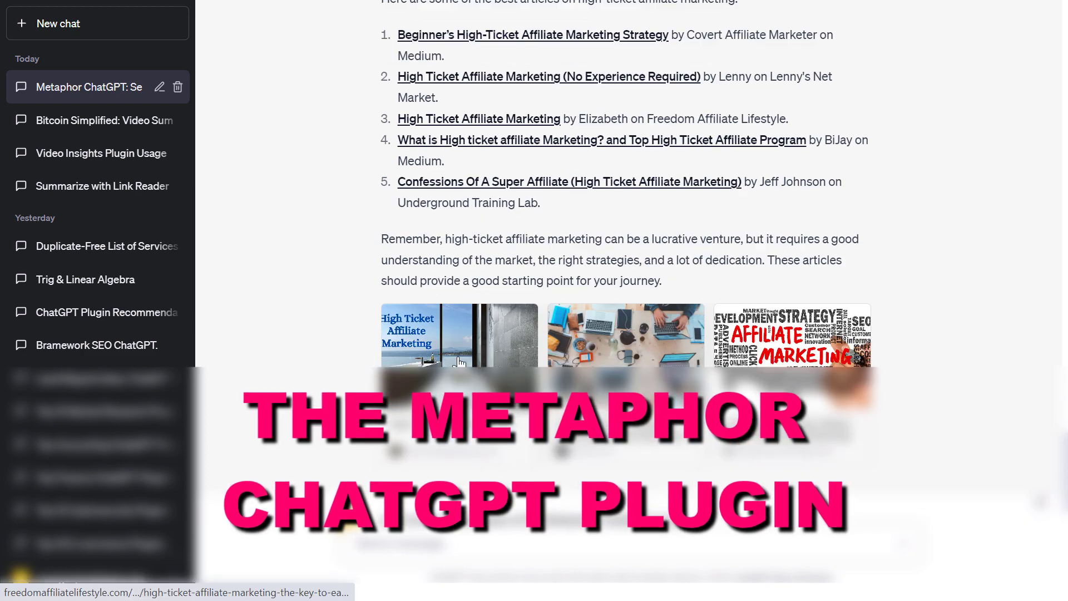
{"action": "scroll", "coordinate": [460, 361], "scroll_direction": "down", "scroll_amount": 3}
{"action": "scroll", "coordinate": [441, 363], "scroll_direction": "down", "scroll_amount": 3}
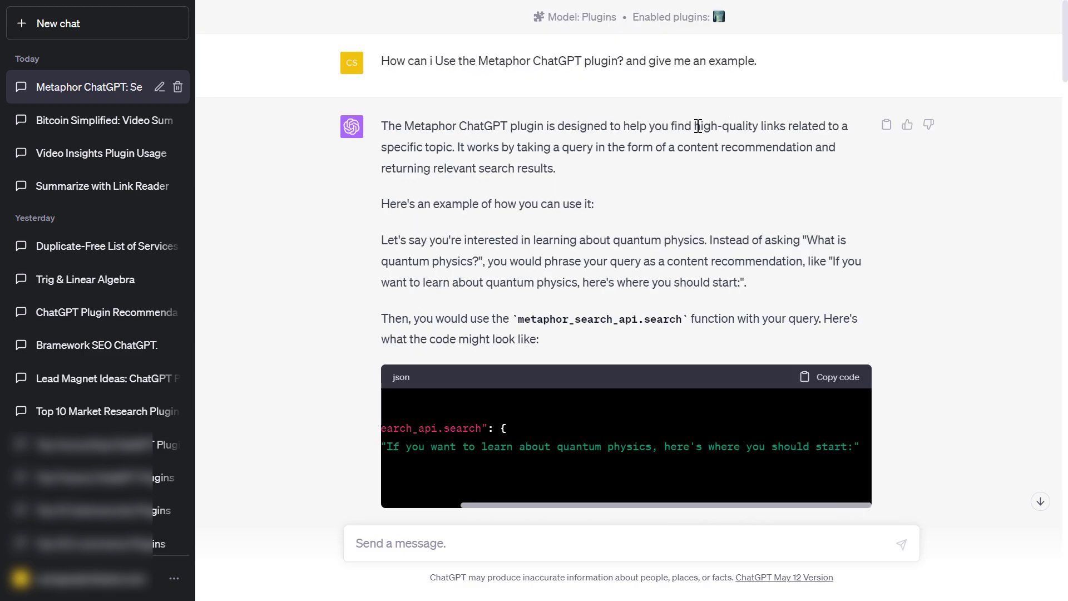
{"action": "left_click_drag", "start_coordinate": [695, 127], "coordinate": [791, 127]}
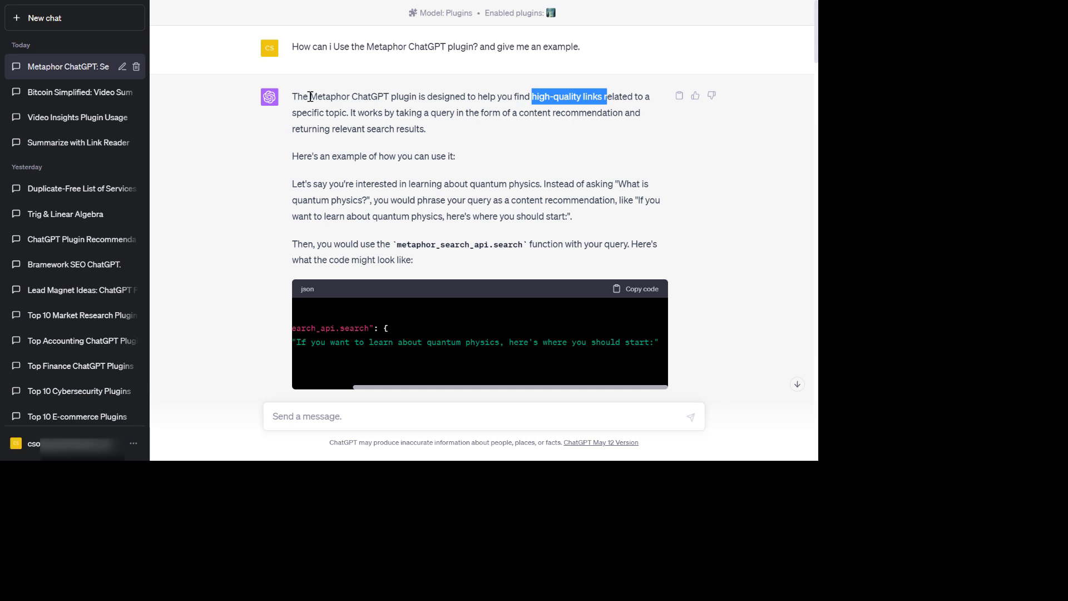
{"action": "left_click_drag", "start_coordinate": [310, 97], "coordinate": [403, 98]}
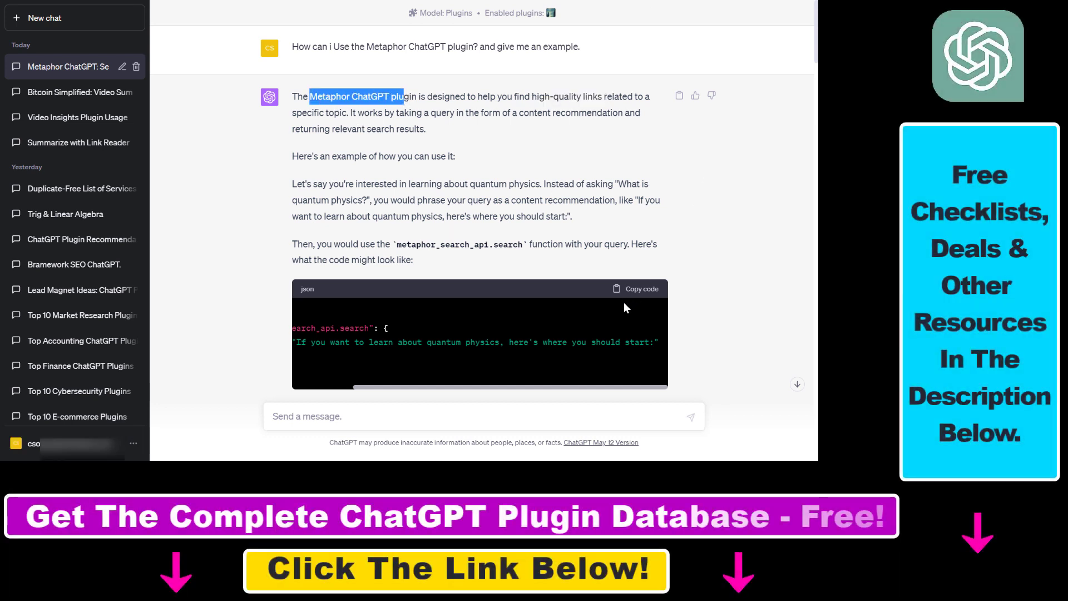
{"action": "left_click", "coordinate": [798, 384]}
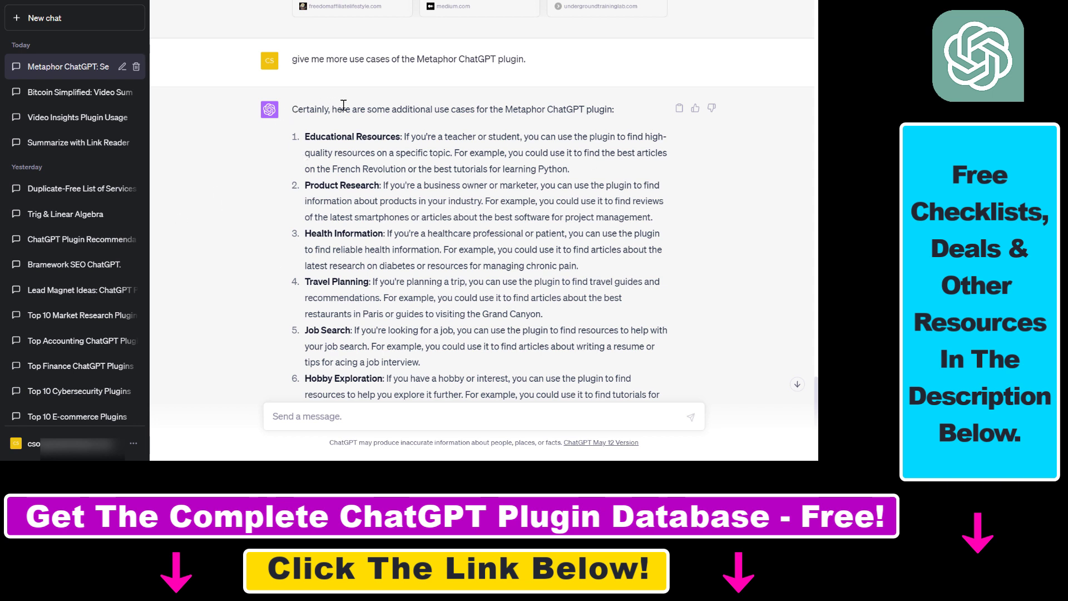
{"action": "left_click_drag", "start_coordinate": [334, 110], "coordinate": [578, 114]}
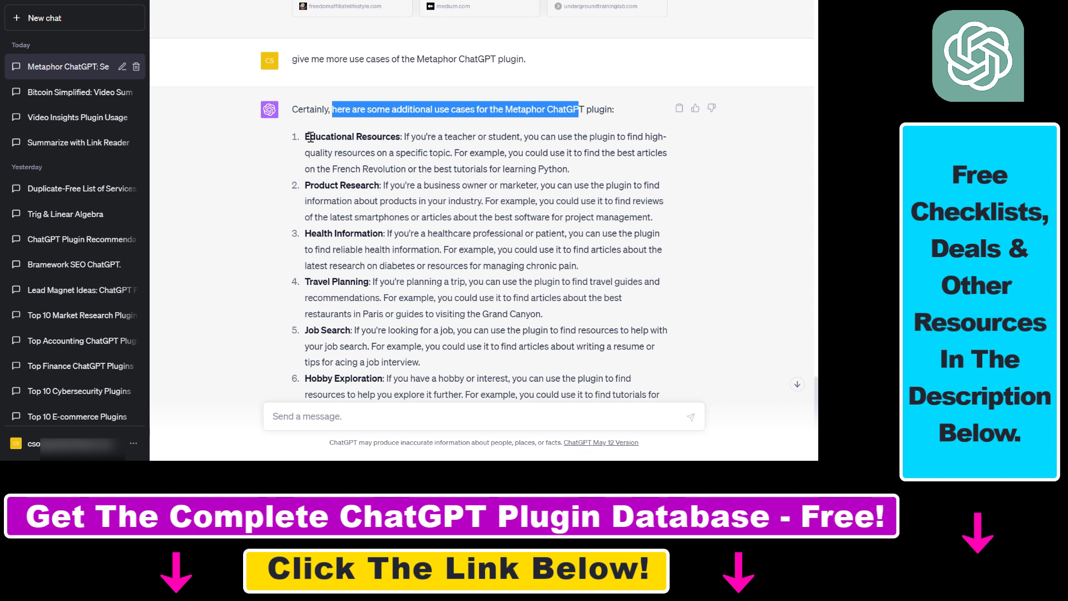
{"action": "left_click_drag", "start_coordinate": [305, 136], "coordinate": [401, 137]}
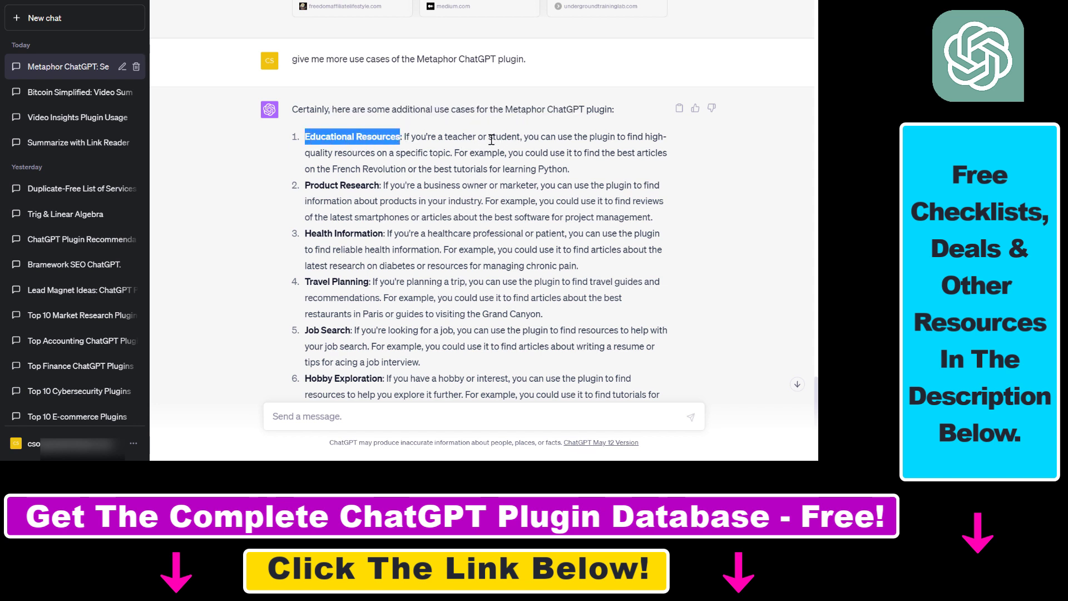
{"action": "left_click_drag", "start_coordinate": [490, 138], "coordinate": [612, 168]}
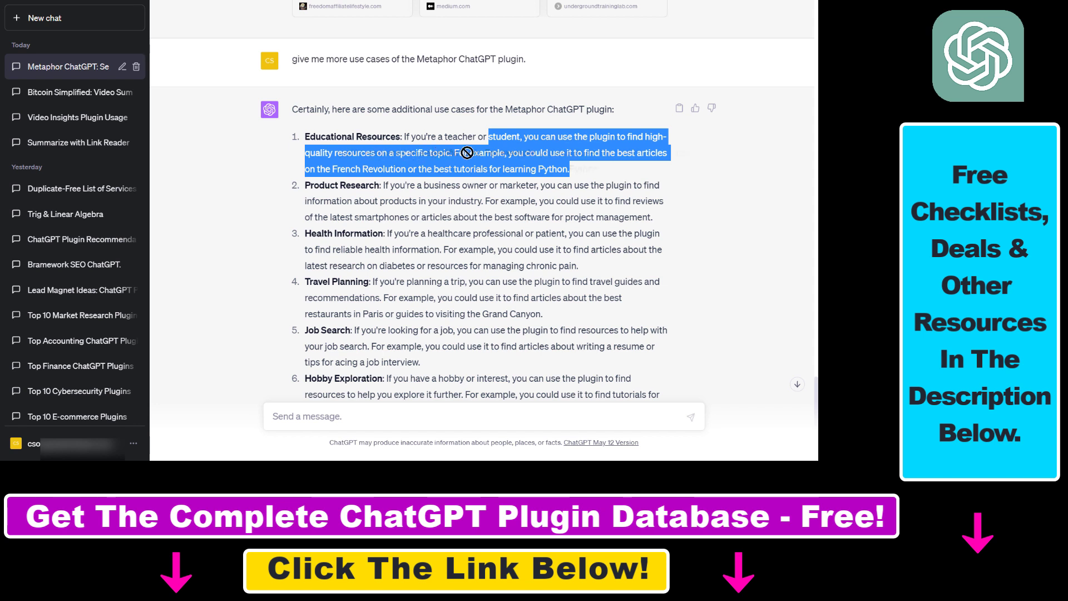
{"action": "left_click_drag", "start_coordinate": [508, 153], "coordinate": [597, 171]}
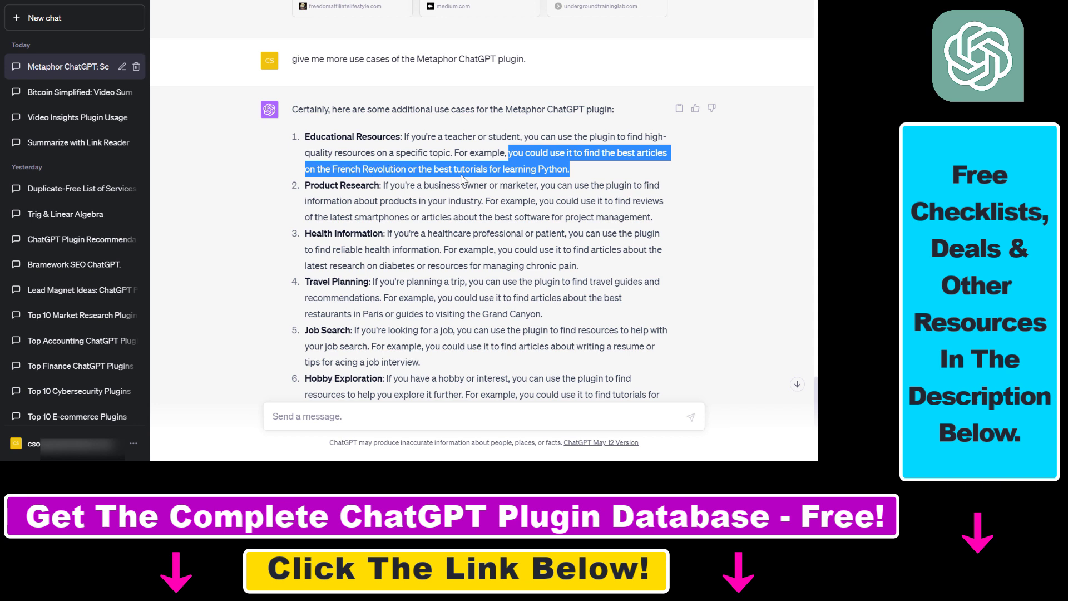
{"action": "left_click_drag", "start_coordinate": [437, 169], "coordinate": [612, 176]}
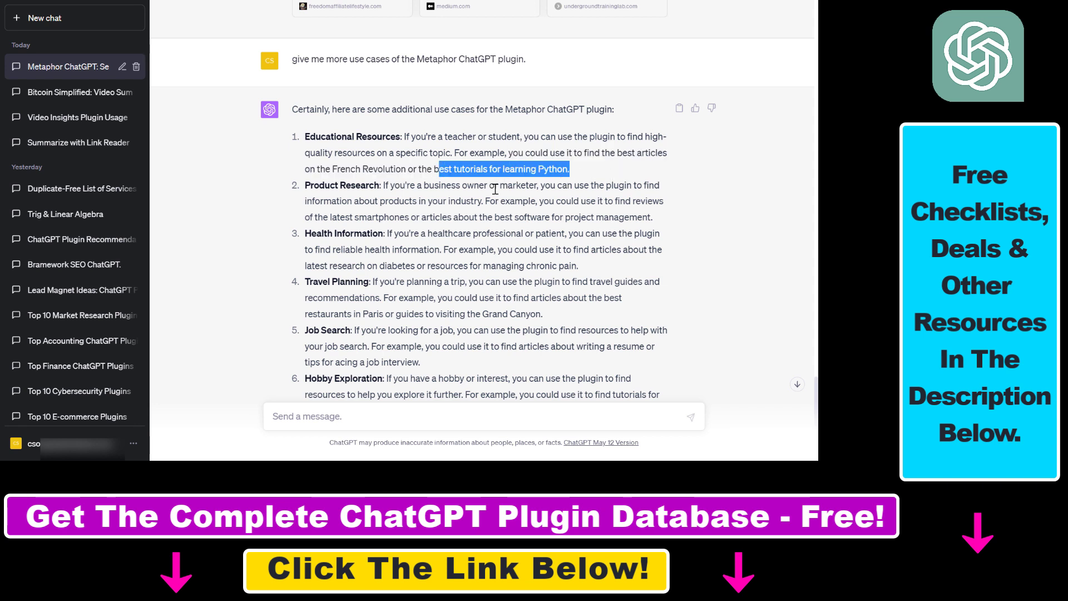
{"action": "left_click_drag", "start_coordinate": [305, 185], "coordinate": [383, 192]}
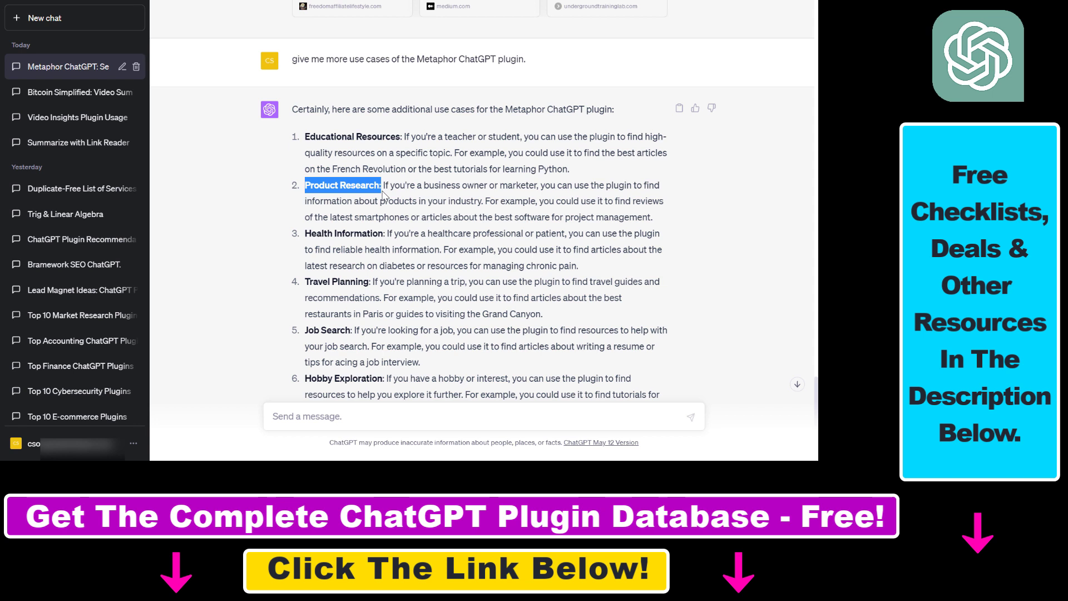
{"action": "left_click_drag", "start_coordinate": [306, 233], "coordinate": [393, 235]}
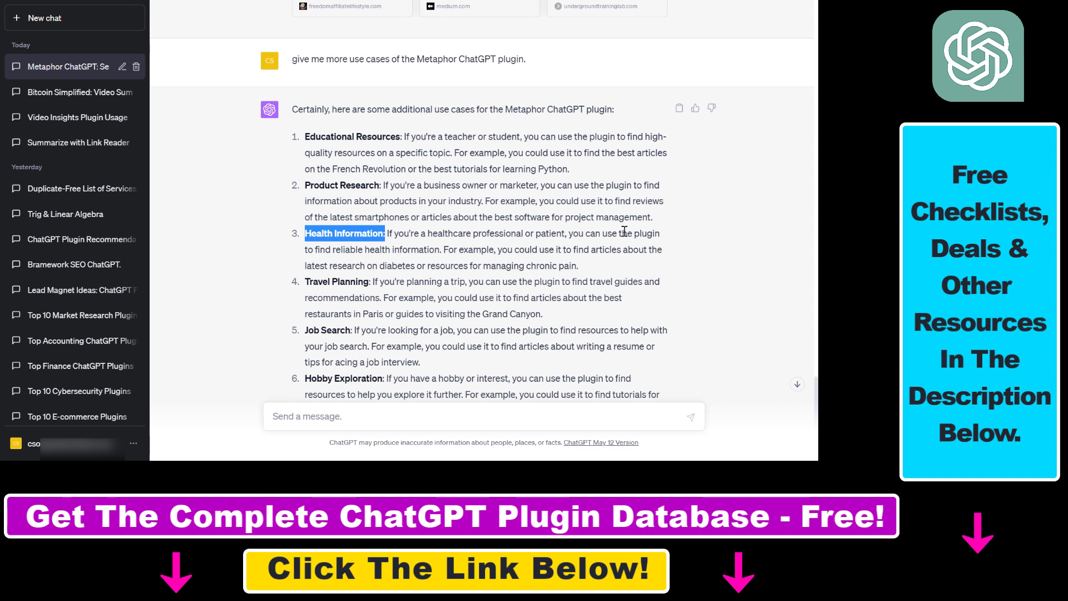
{"action": "left_click_drag", "start_coordinate": [326, 249], "coordinate": [436, 254]}
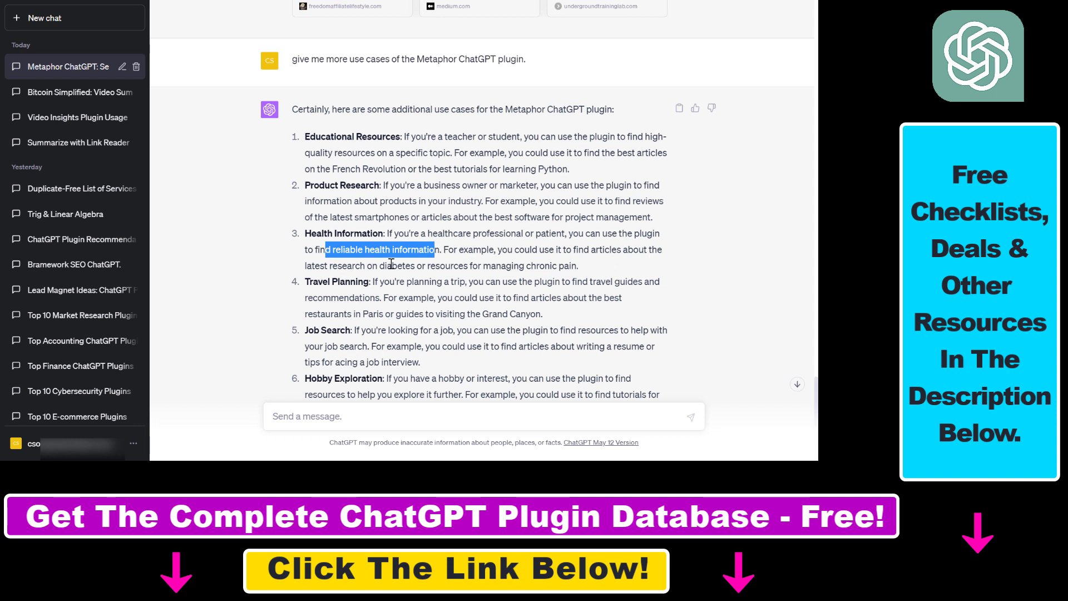
{"action": "left_click_drag", "start_coordinate": [380, 265], "coordinate": [586, 276]}
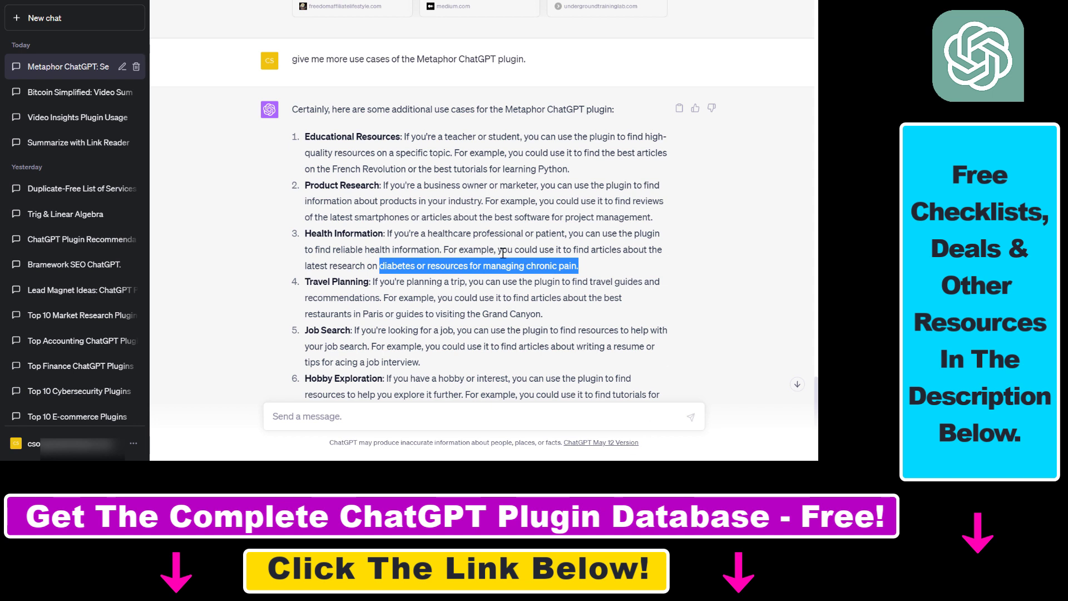
{"action": "left_click_drag", "start_coordinate": [465, 59], "coordinate": [525, 59]}
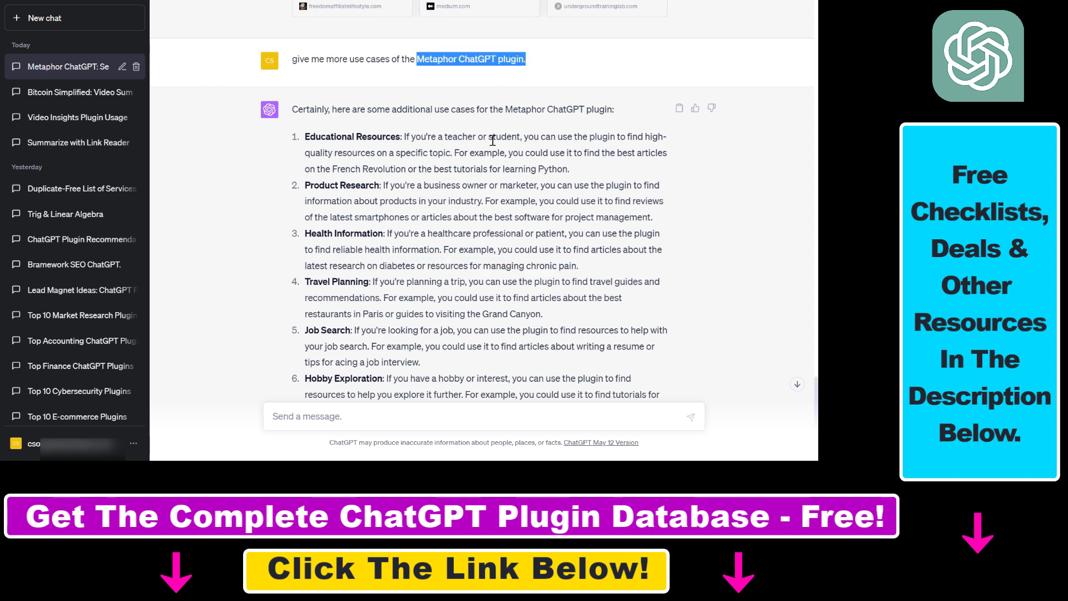
{"action": "left_click", "coordinate": [53, 25]}
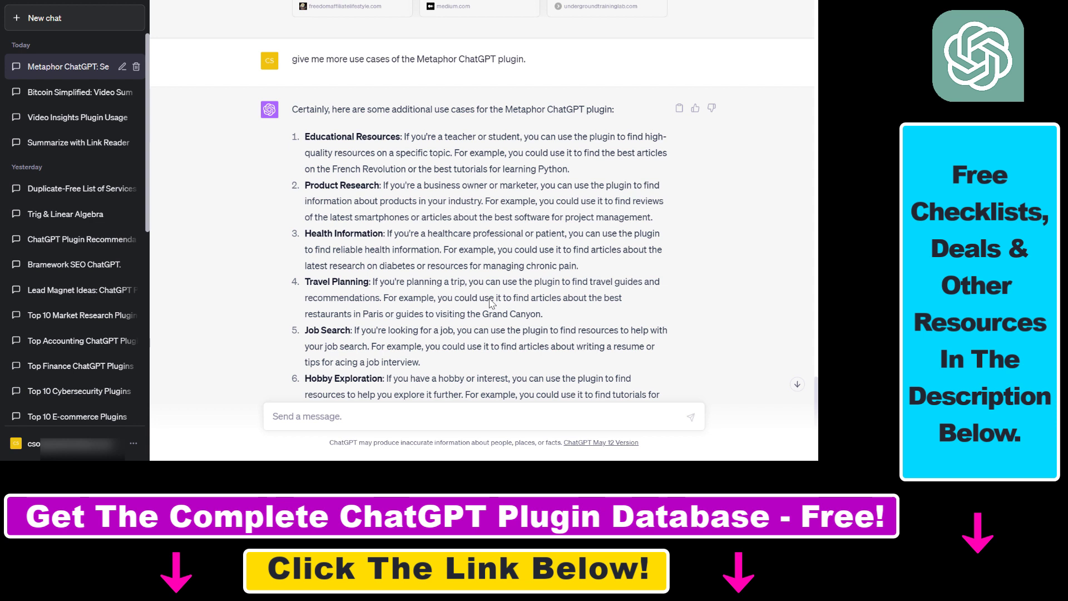
{"action": "left_click_drag", "start_coordinate": [404, 233], "coordinate": [610, 234]}
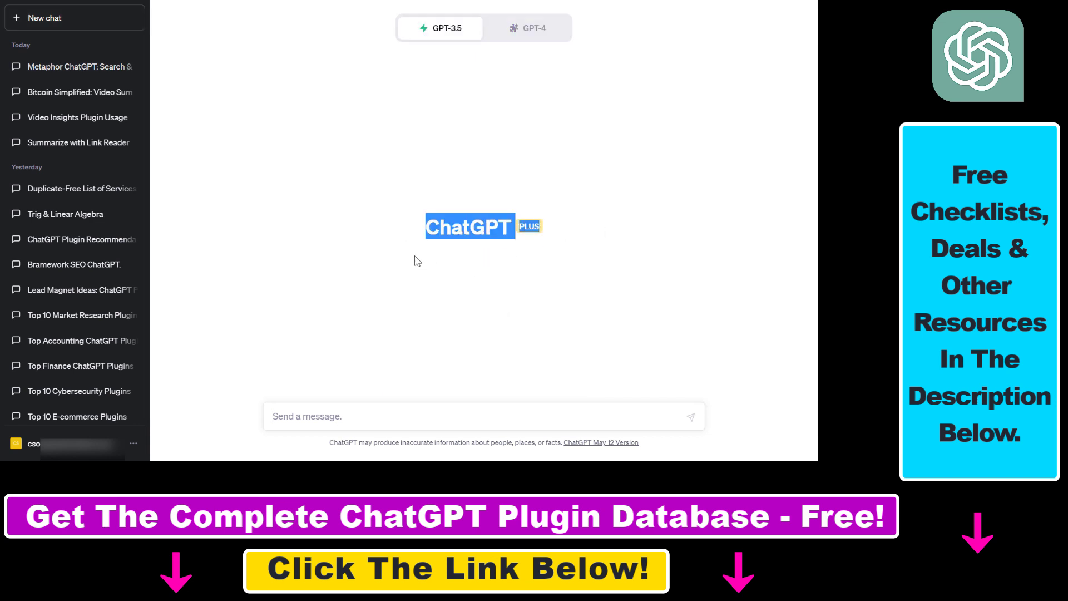
{"action": "left_click", "coordinate": [569, 234]}
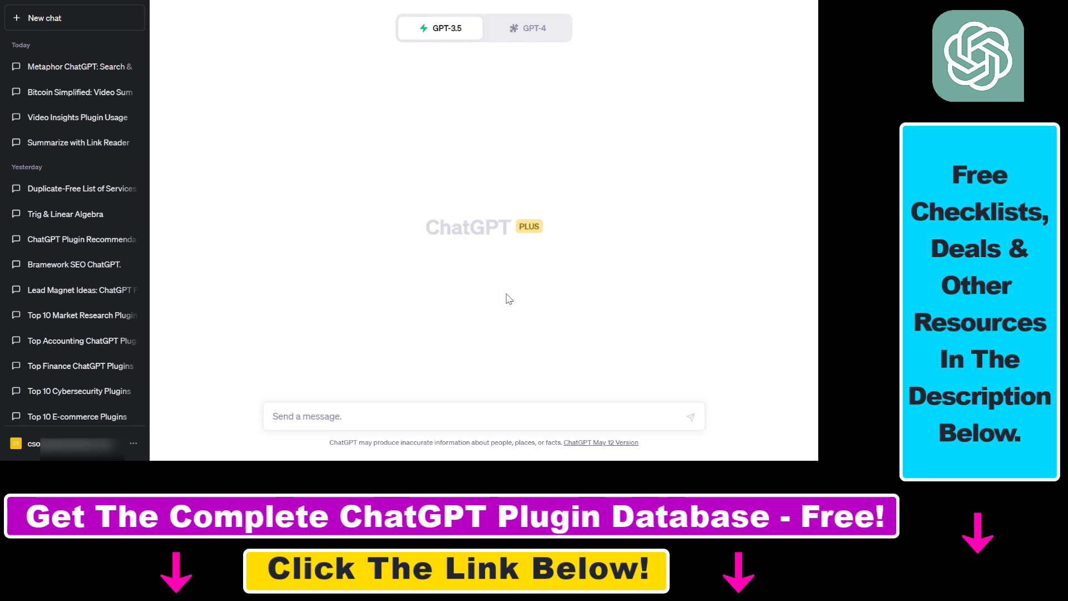
{"action": "left_click_drag", "start_coordinate": [568, 210], "coordinate": [426, 212]}
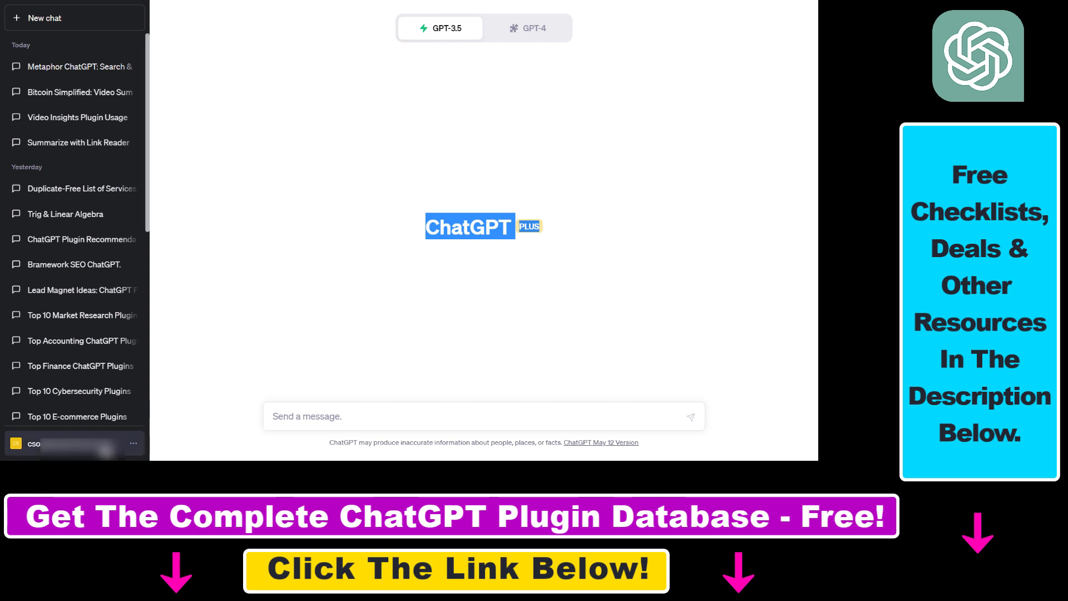
{"action": "left_click", "coordinate": [112, 451]}
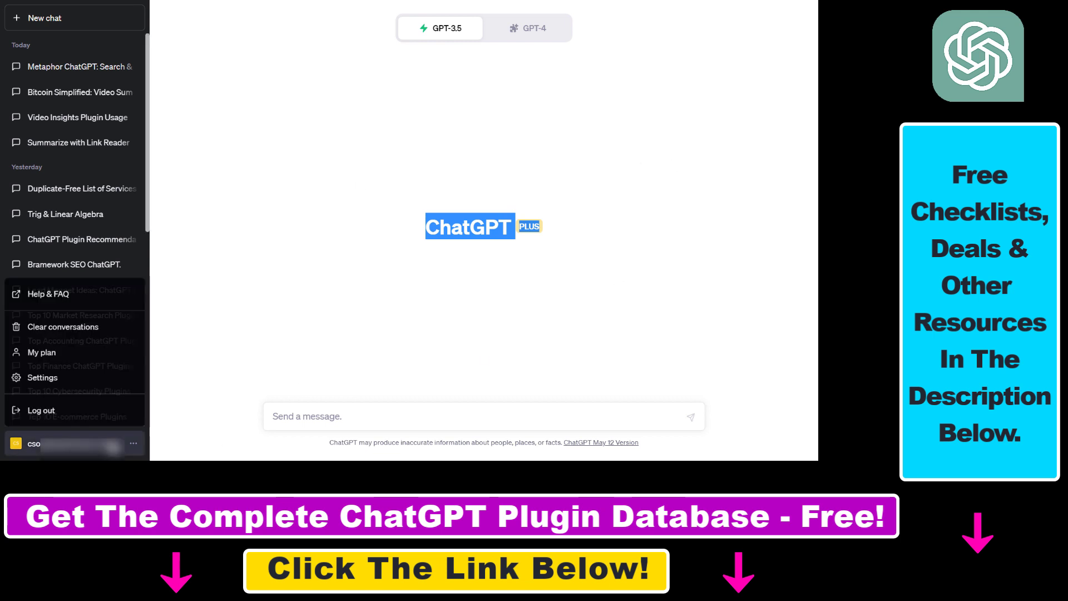
{"action": "left_click", "coordinate": [46, 389]}
{"action": "left_click", "coordinate": [266, 192]}
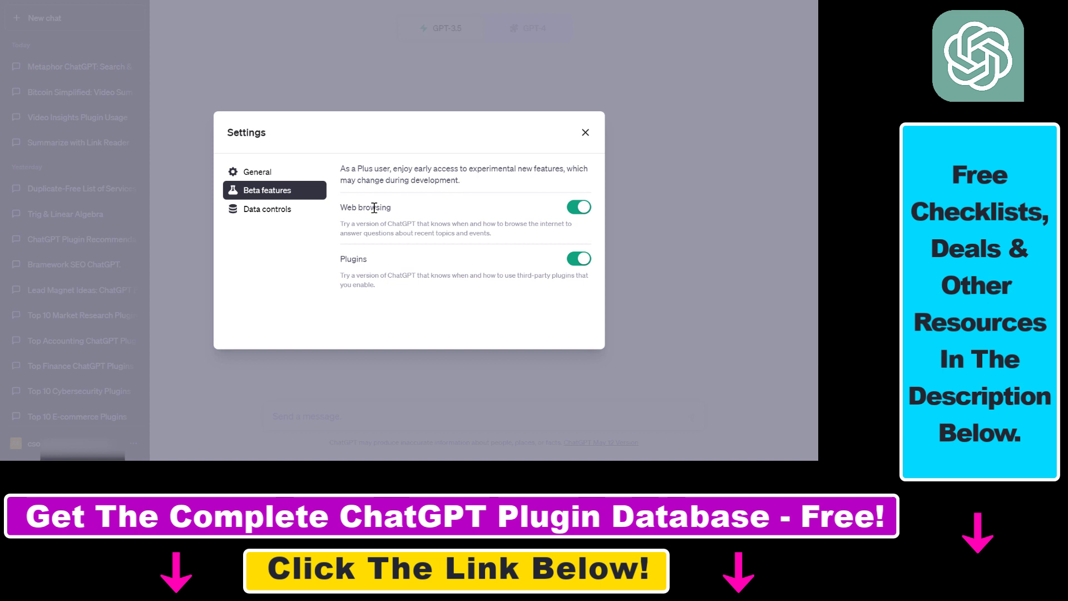
{"action": "left_click_drag", "start_coordinate": [340, 260], "coordinate": [374, 266]}
{"action": "left_click", "coordinate": [584, 133]}
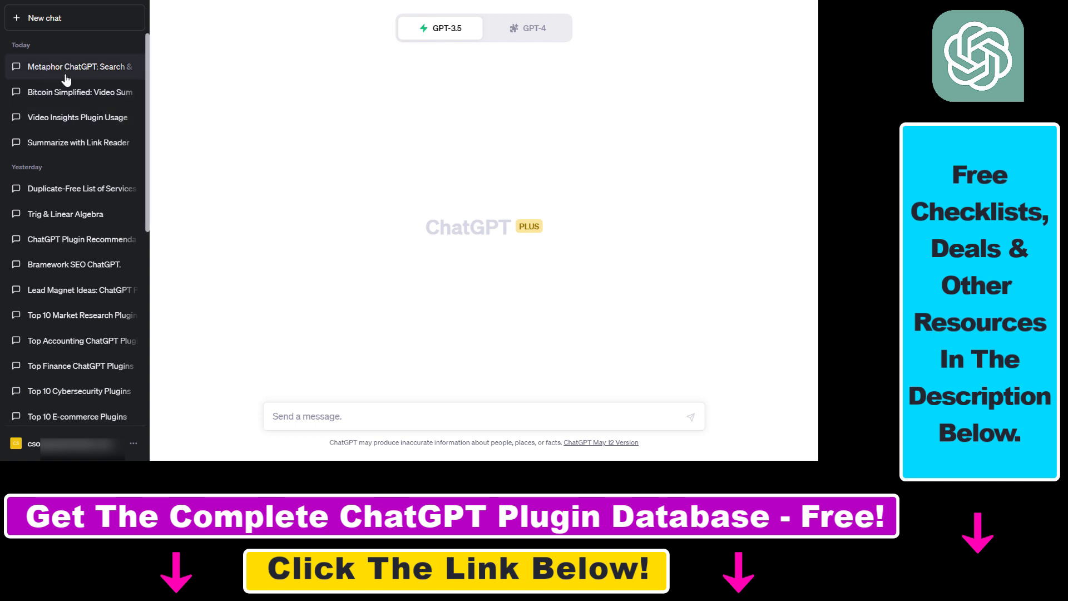
Switch the new chat's model to GPT-4 with Plugins and show the plugin list
{"action": "left_click", "coordinate": [526, 28]}
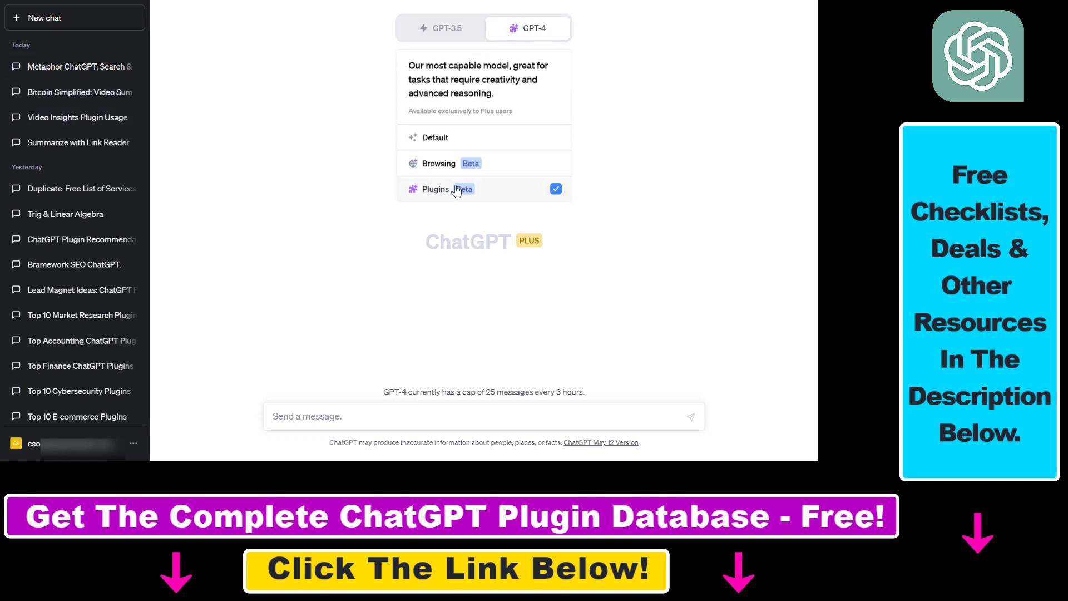
{"action": "left_click", "coordinate": [437, 192]}
{"action": "left_click", "coordinate": [481, 60]}
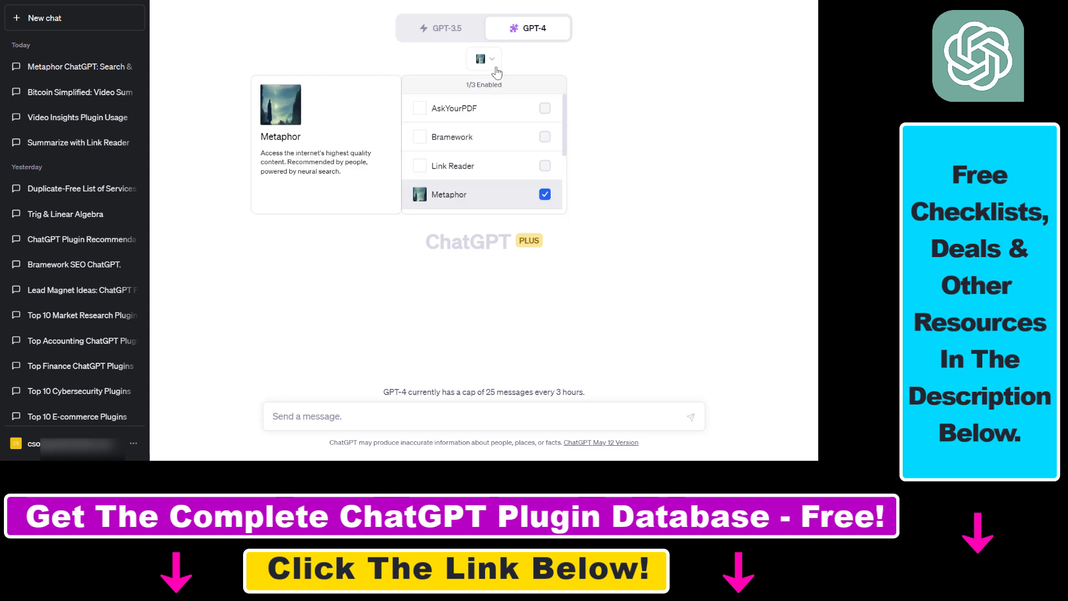
Confirm in the Plugin store's Installed list that Metaphor is installed, then close the store
{"action": "scroll", "coordinate": [492, 155], "scroll_direction": "down", "scroll_amount": 3}
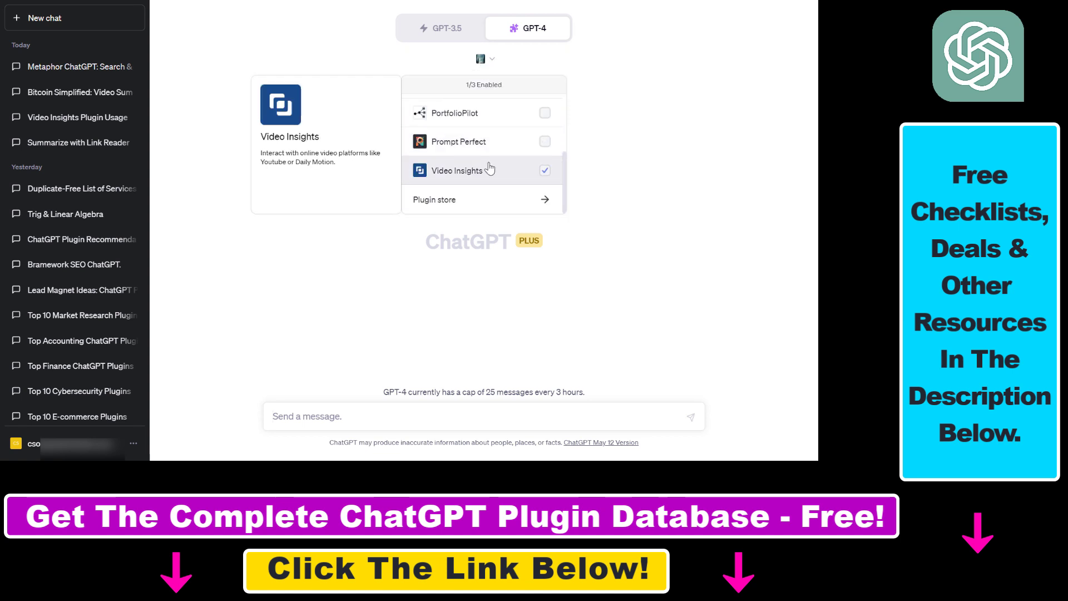
{"action": "left_click", "coordinate": [485, 205]}
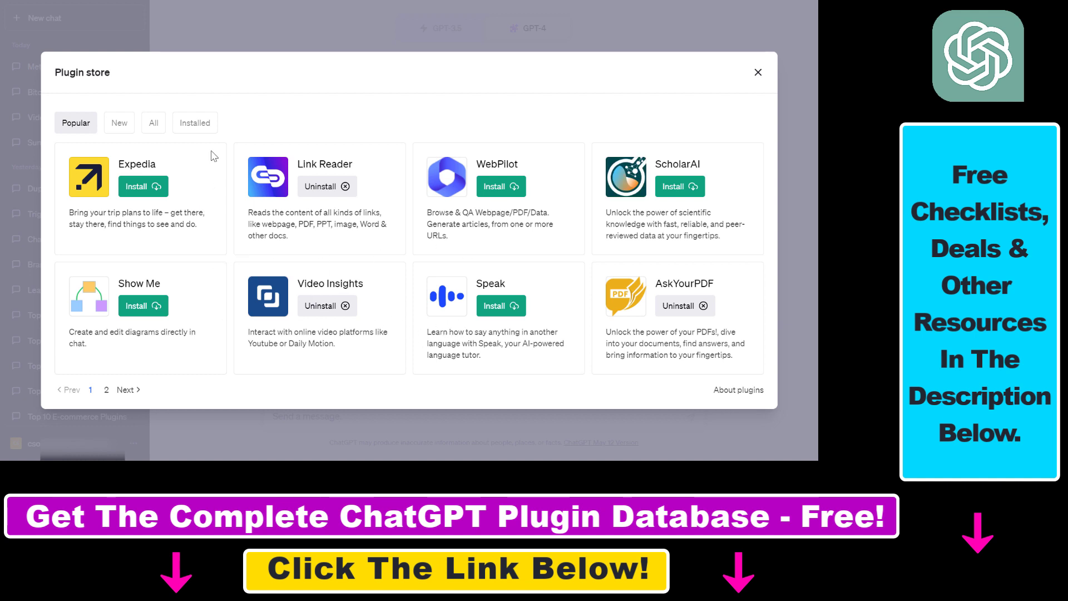
{"action": "left_click", "coordinate": [201, 124]}
{"action": "left_click_drag", "start_coordinate": [710, 164], "coordinate": [653, 161]}
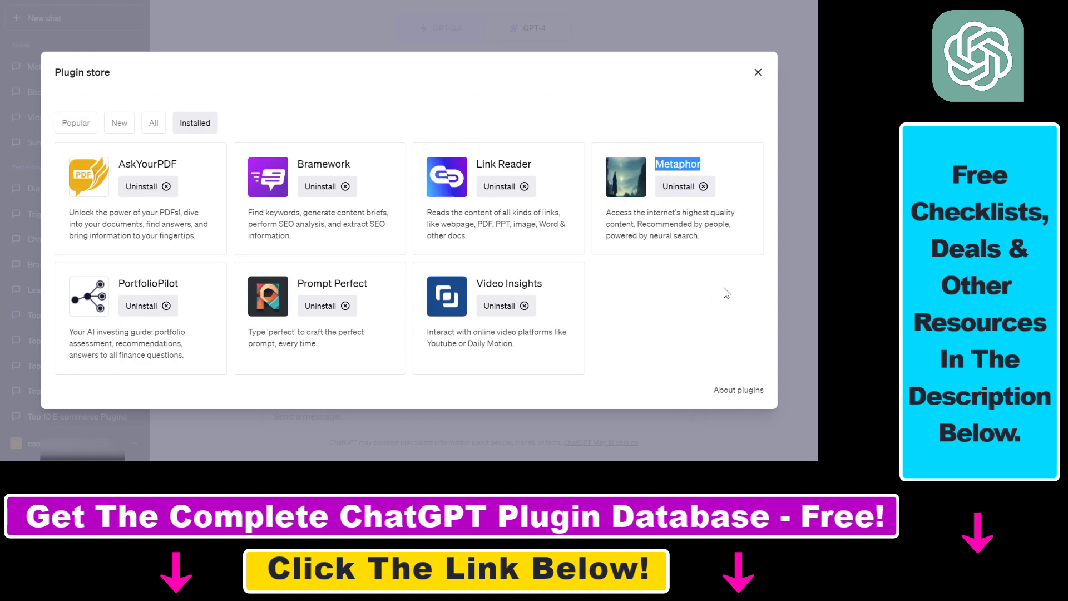
{"action": "left_click_drag", "start_coordinate": [615, 214], "coordinate": [684, 236]}
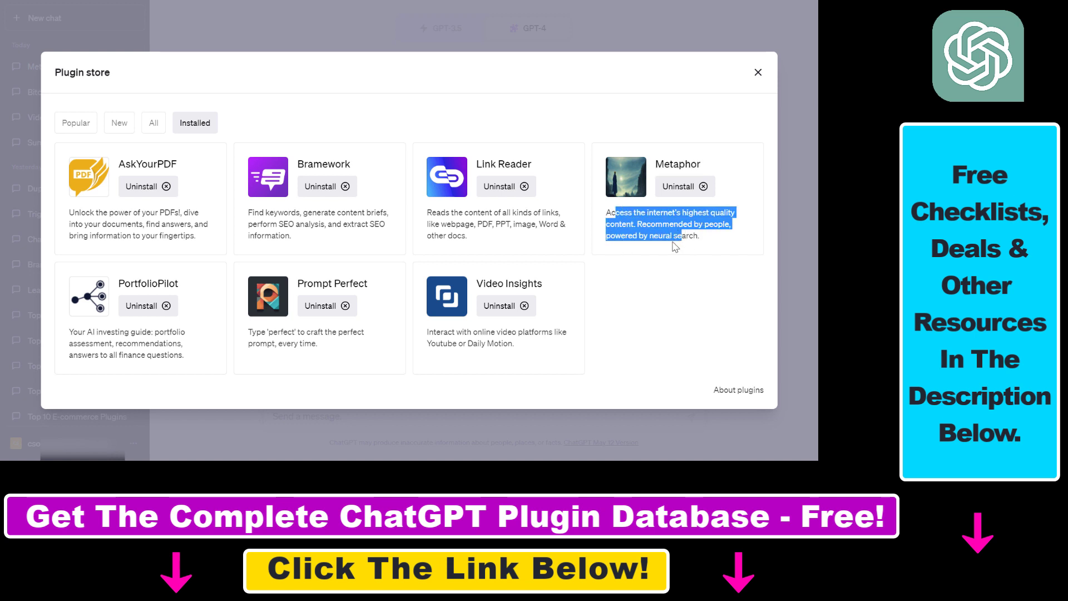
{"action": "left_click", "coordinate": [759, 73]}
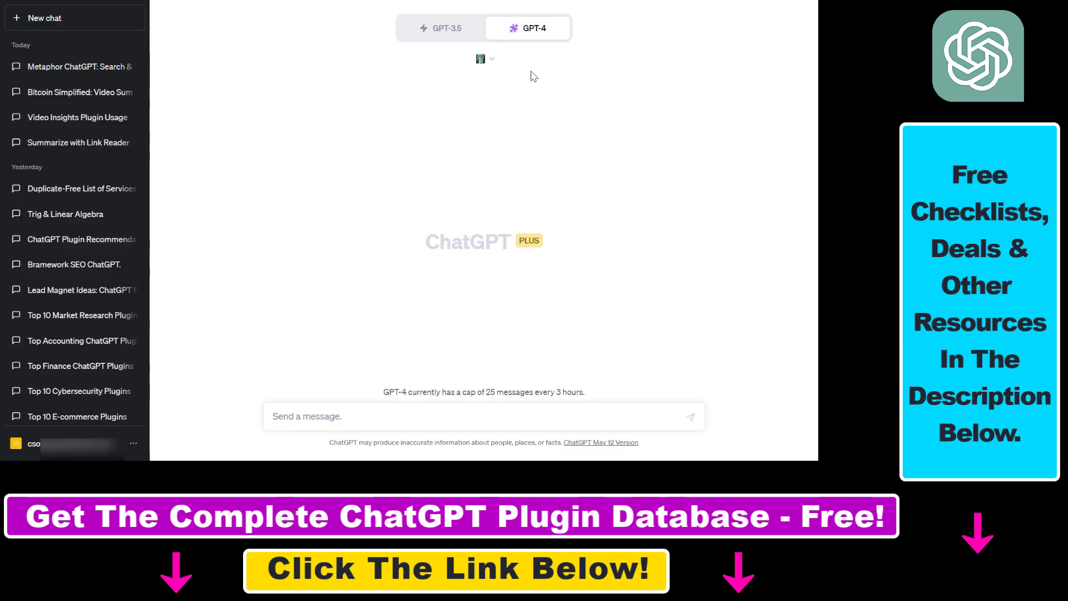
{"action": "left_click", "coordinate": [492, 60]}
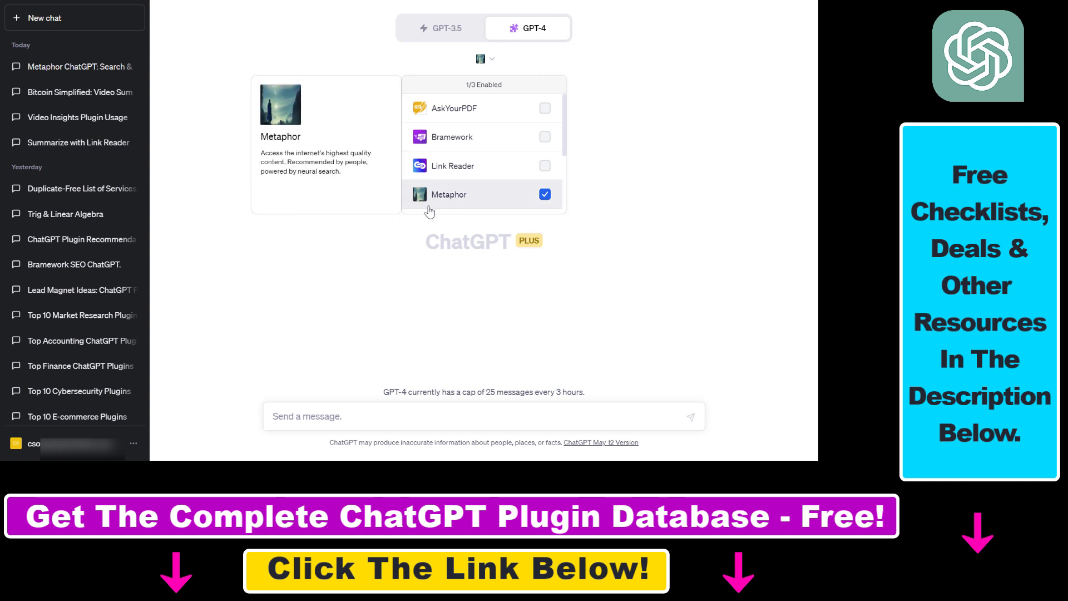
{"action": "left_click", "coordinate": [374, 250]}
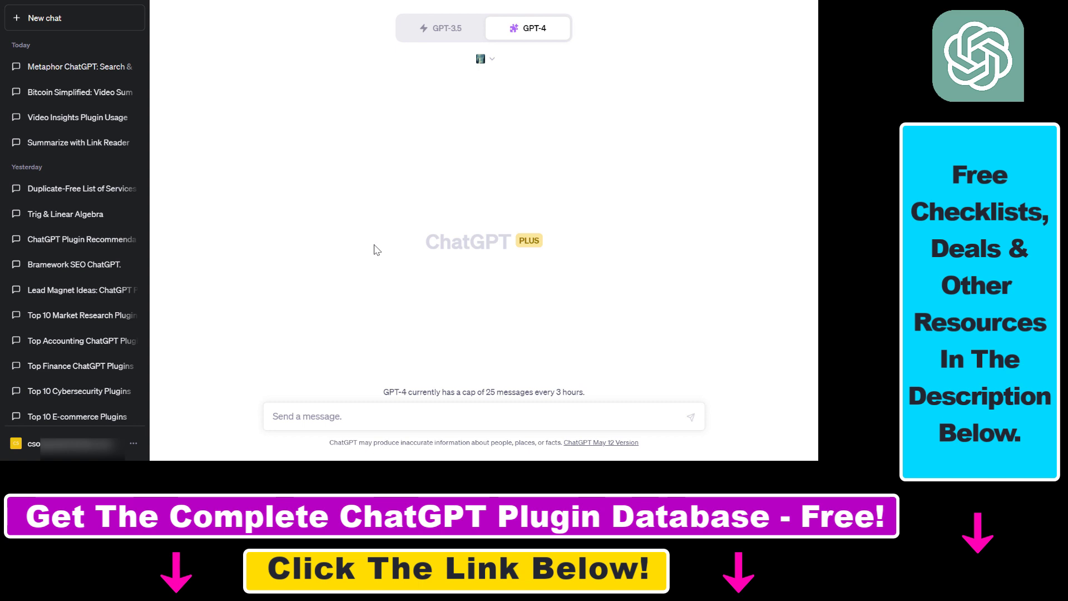
Send the pasted prompt asking for the best resources on learning high-ticket affiliate marketing, correcting 'resources'
{"action": "left_click", "coordinate": [438, 411]}
{"action": "type", "text": "give me a list of the best resource on learning high-ticket affiliate marketing."}
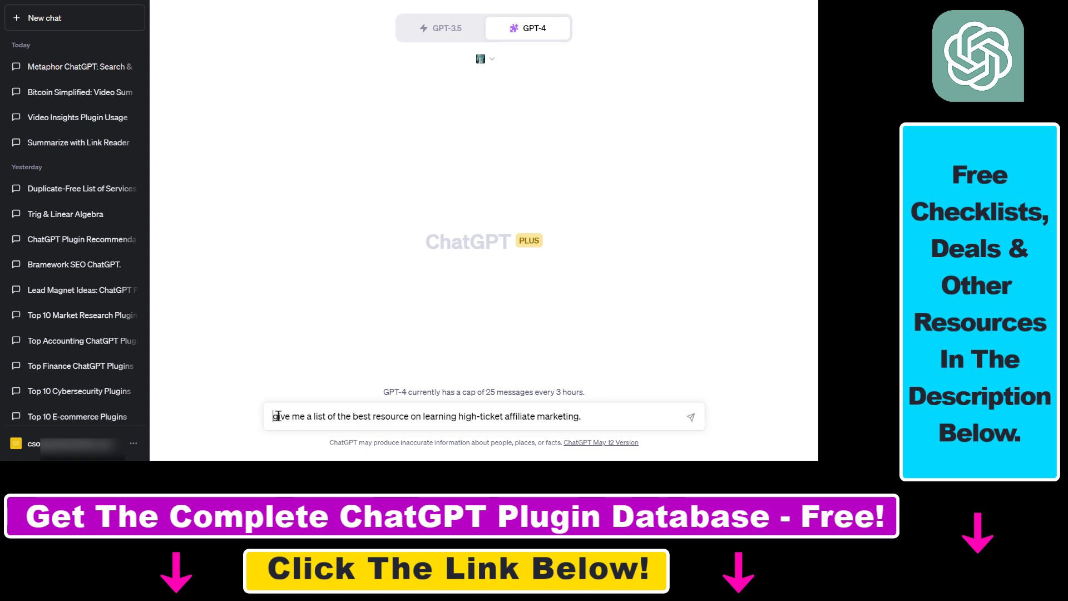
{"action": "left_click_drag", "start_coordinate": [273, 416], "coordinate": [413, 419]}
{"action": "key", "text": "Right"}
{"action": "type", "text": "s"}
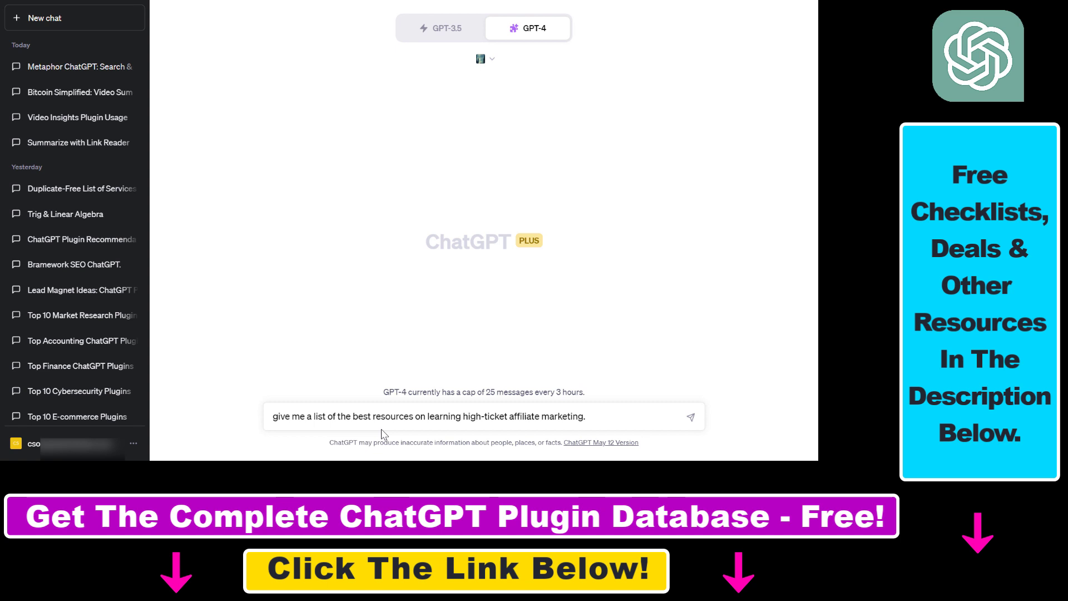
{"action": "left_click", "coordinate": [691, 417]}
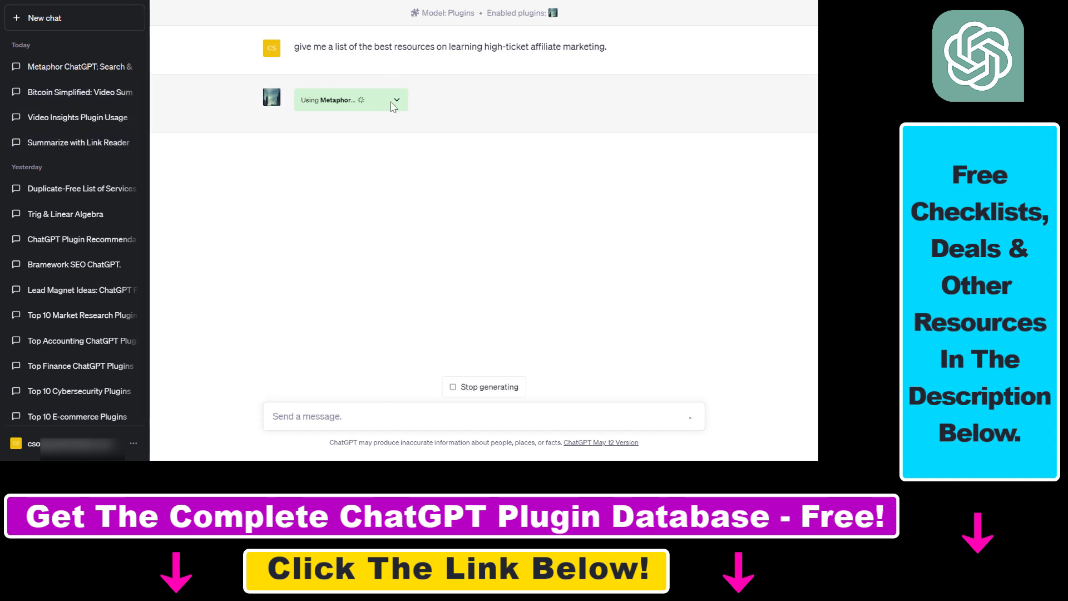
Expand the 'Using Metaphor' request/response JSON and review it alongside the finished five-link answer
{"action": "left_click", "coordinate": [396, 102]}
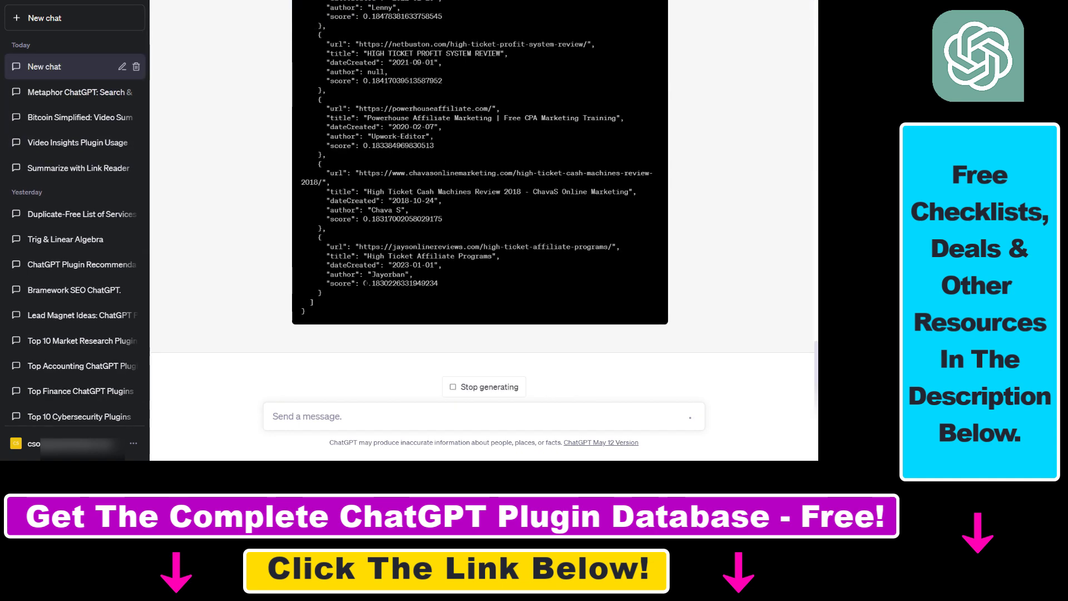
{"action": "scroll", "coordinate": [371, 242], "scroll_direction": "up", "scroll_amount": 10}
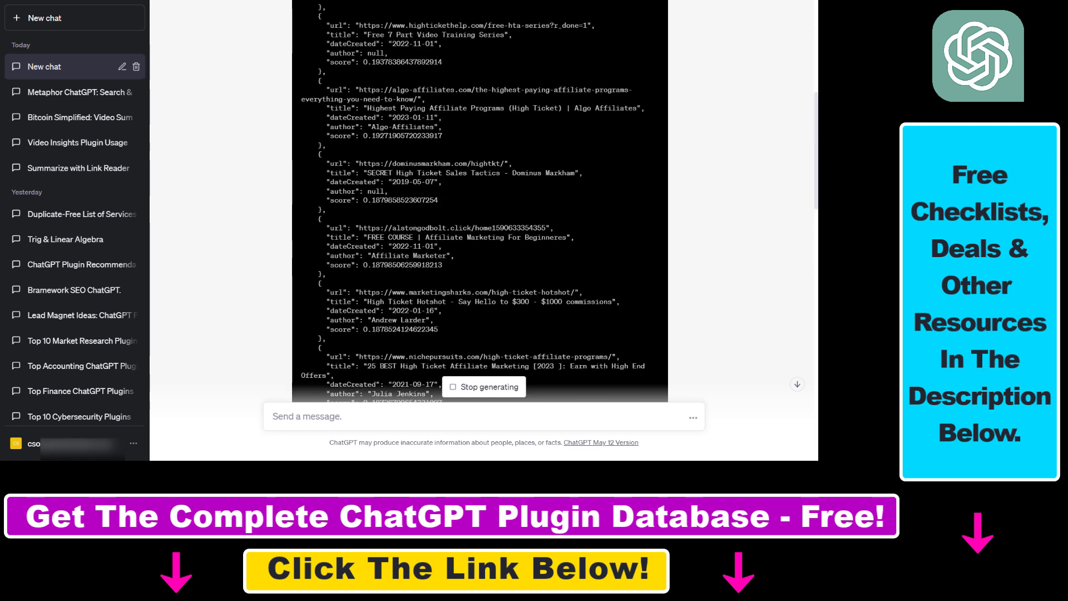
{"action": "left_click_drag", "start_coordinate": [333, 332], "coordinate": [392, 341]}
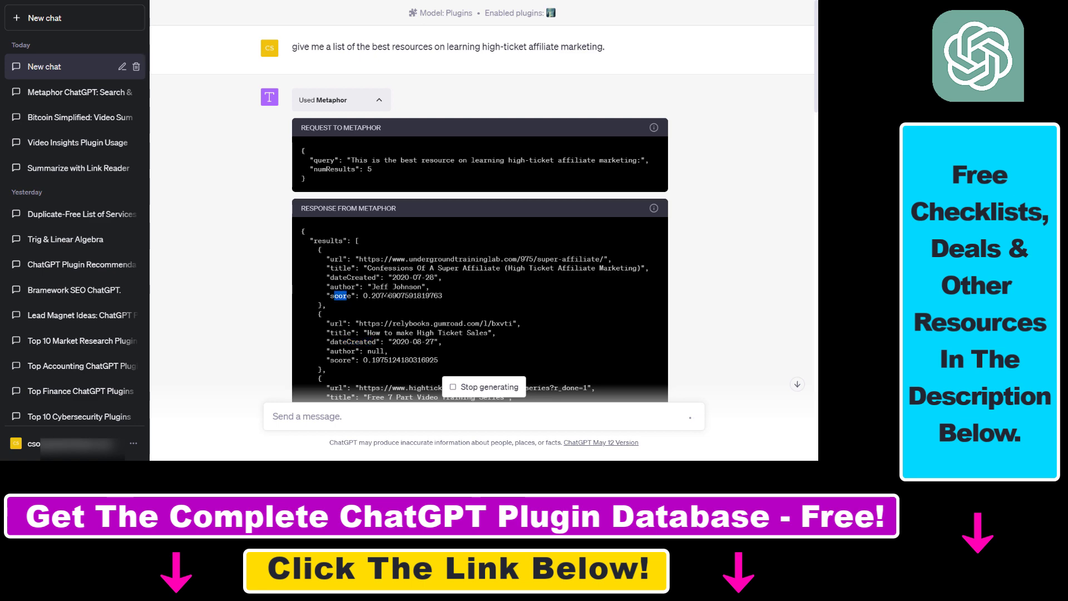
{"action": "scroll", "coordinate": [487, 248], "scroll_direction": "down", "scroll_amount": 15}
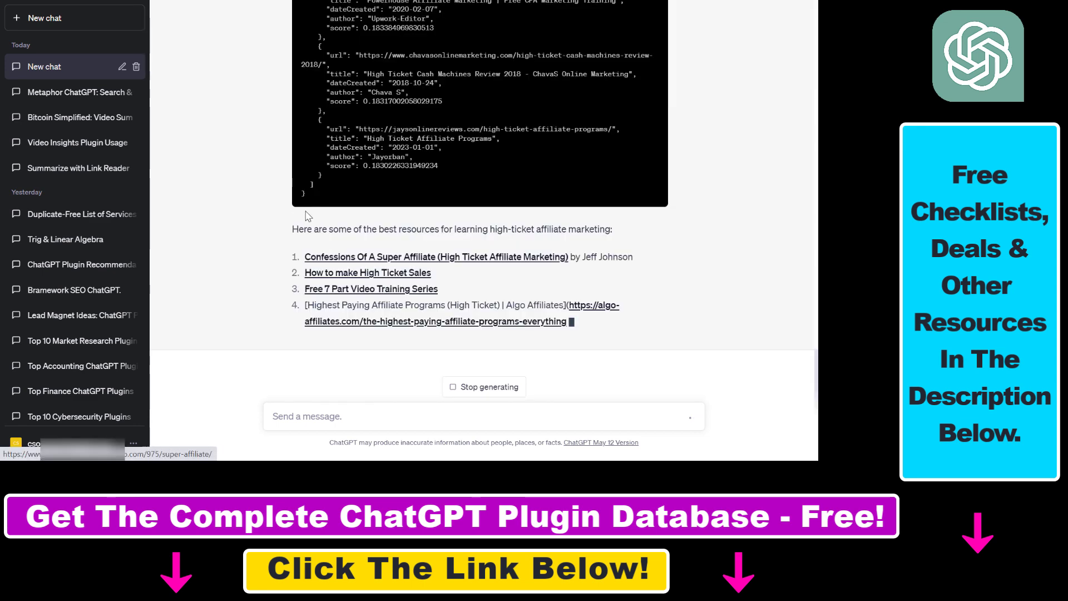
{"action": "scroll", "coordinate": [488, 247], "scroll_direction": "up", "scroll_amount": 5}
{"action": "scroll", "coordinate": [487, 243], "scroll_direction": "up", "scroll_amount": 8}
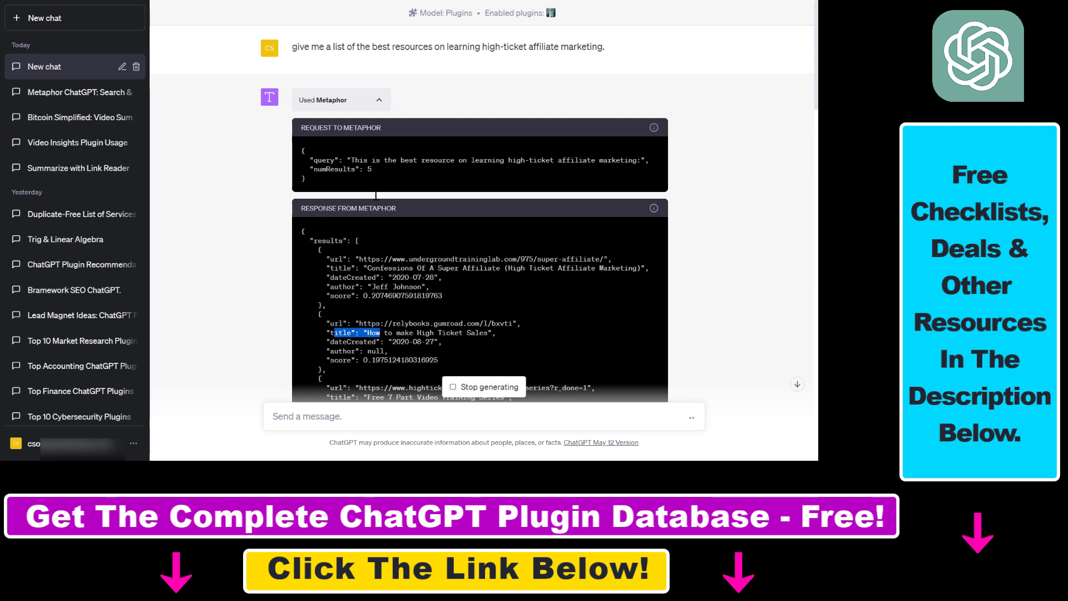
{"action": "scroll", "coordinate": [376, 195], "scroll_direction": "down", "scroll_amount": 15}
{"action": "scroll", "coordinate": [312, 195], "scroll_direction": "up", "scroll_amount": 2}
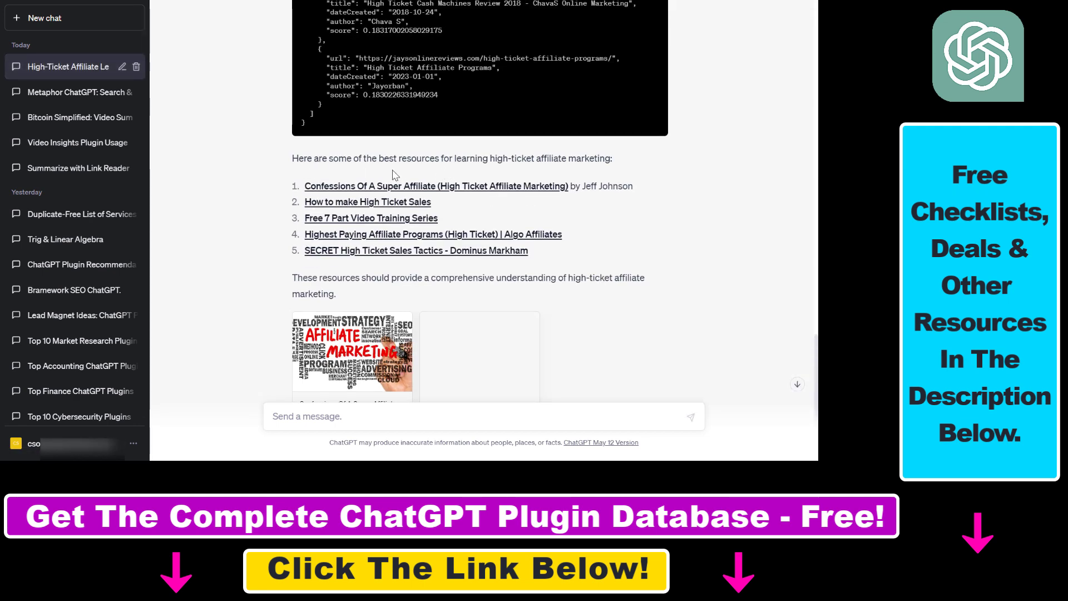
{"action": "left_click_drag", "start_coordinate": [399, 159], "coordinate": [595, 159]}
{"action": "scroll", "coordinate": [353, 300], "scroll_direction": "down", "scroll_amount": 2}
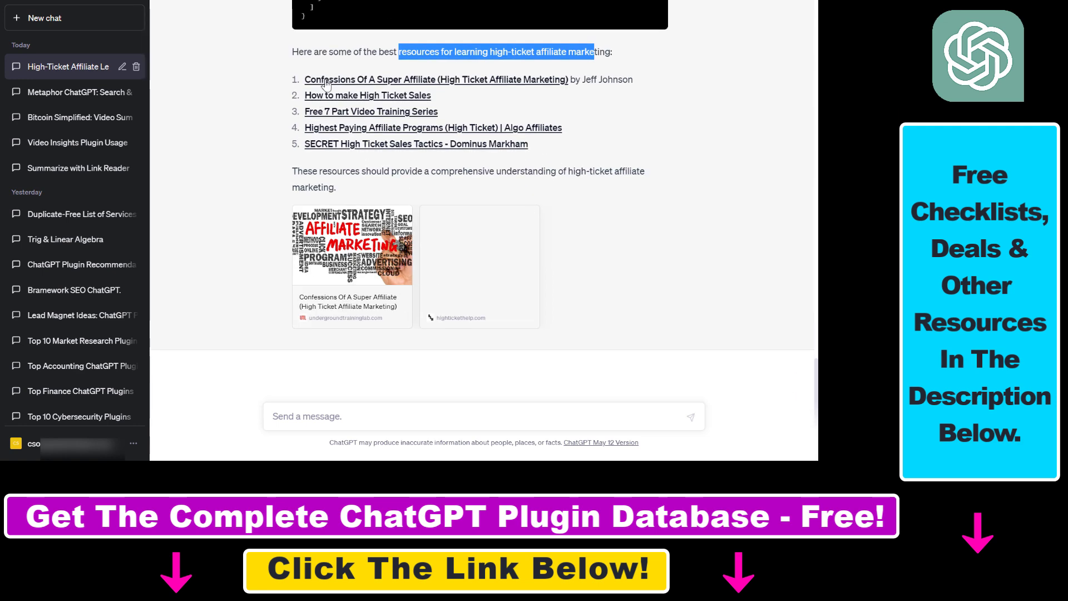